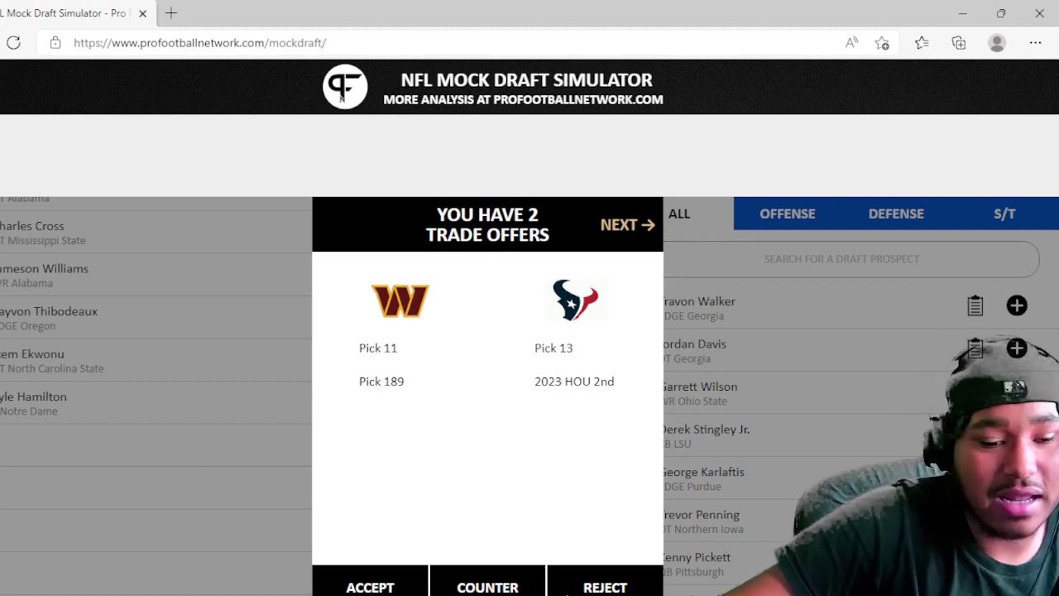
- Reject the Houston and Chargers trade offers for Washington's pick 11
click(566, 589)
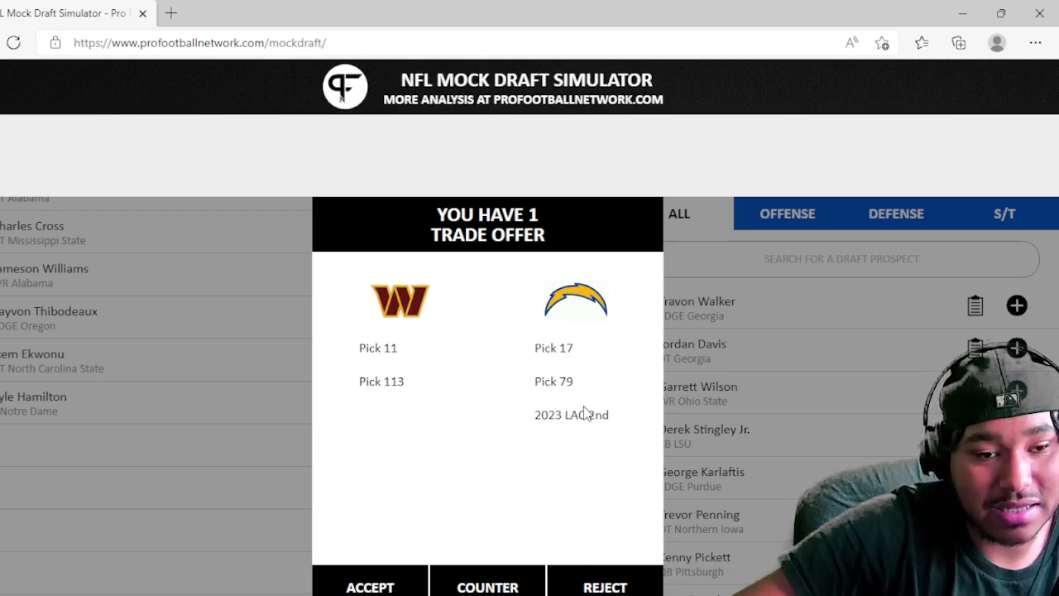
drag(559, 348, 559, 420)
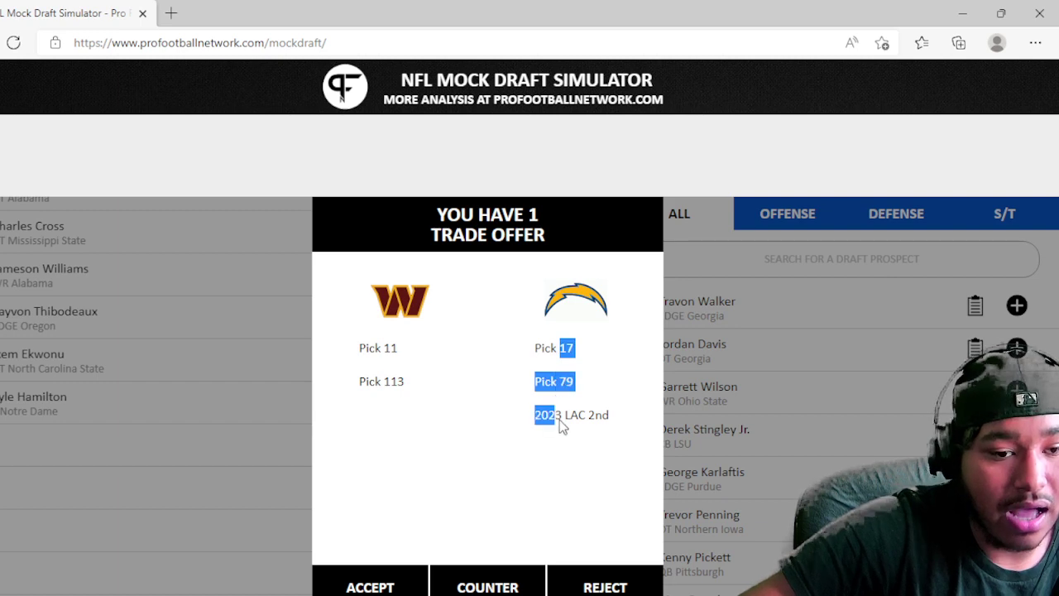
click(560, 421)
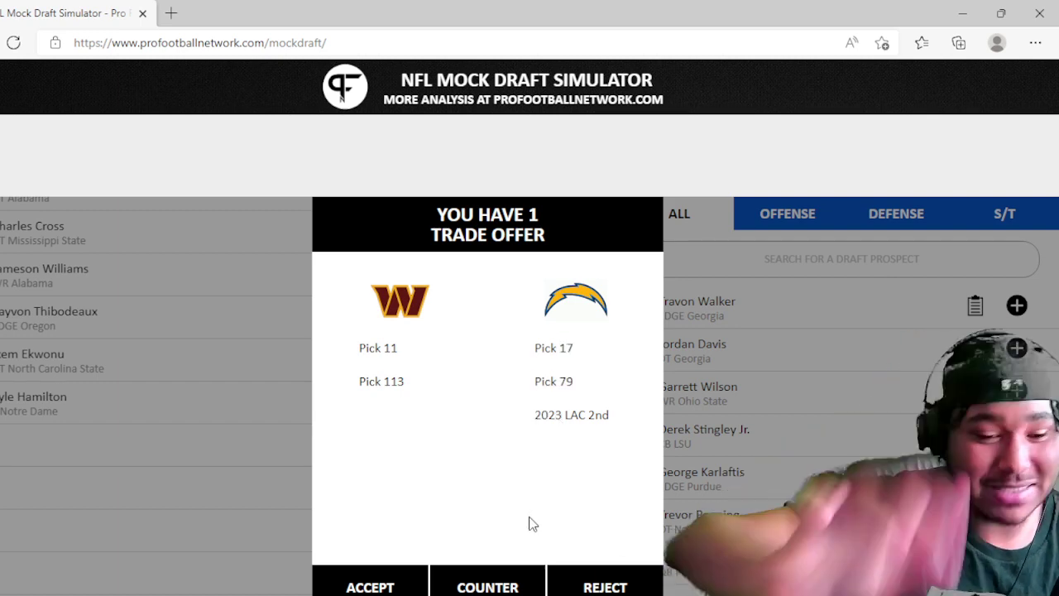
click(620, 585)
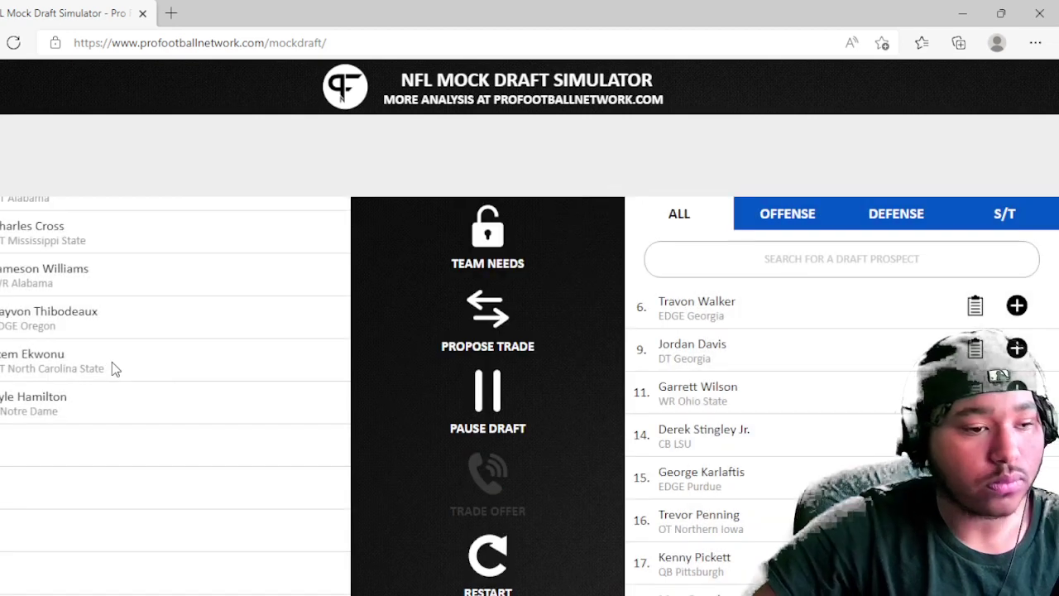
scroll(111, 362, up, 3)
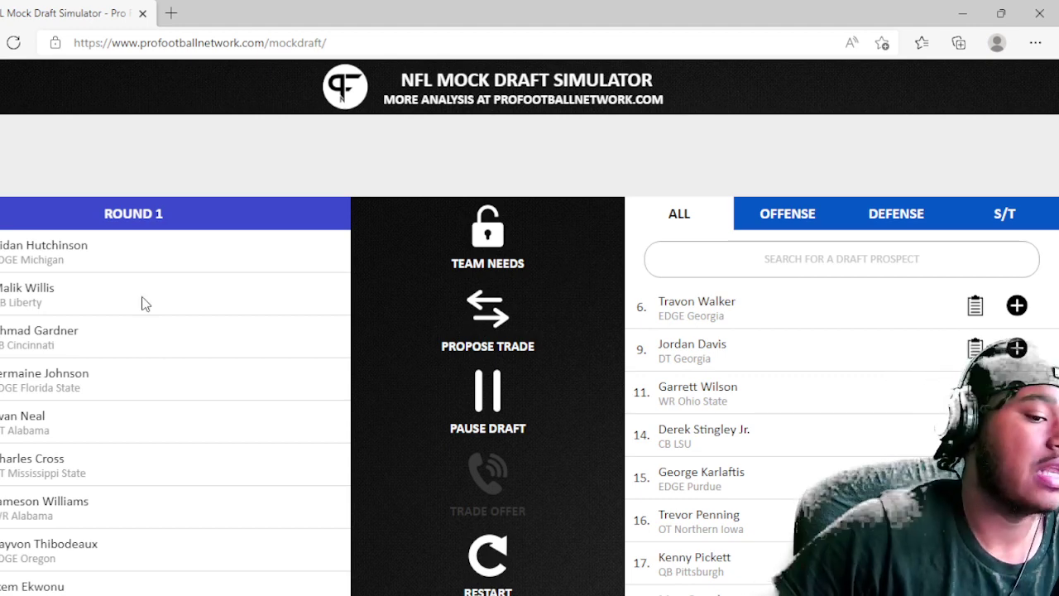
scroll(125, 270, down, 1)
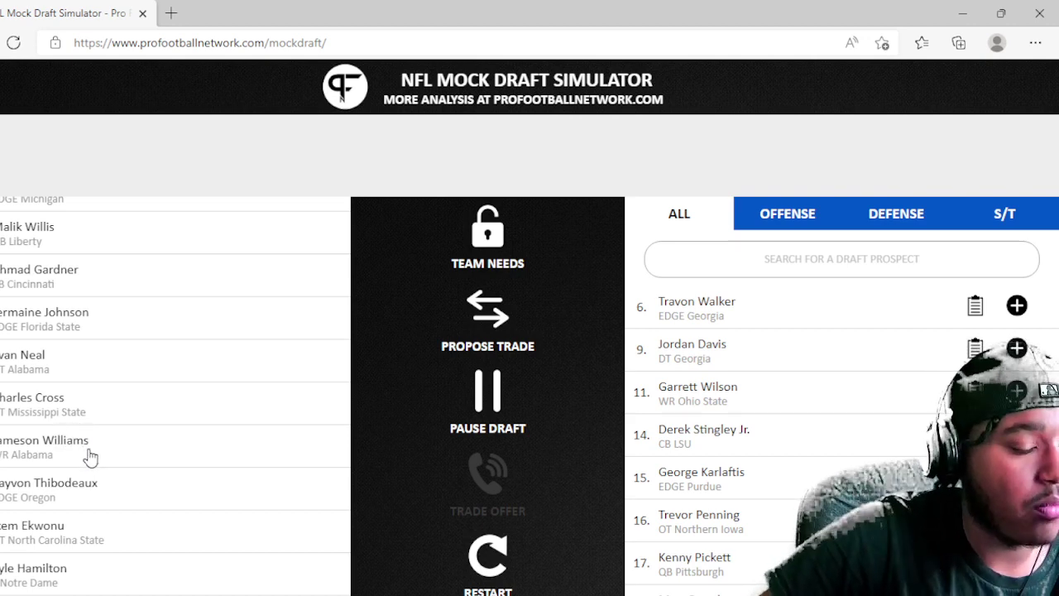
scroll(91, 457, down, 1)
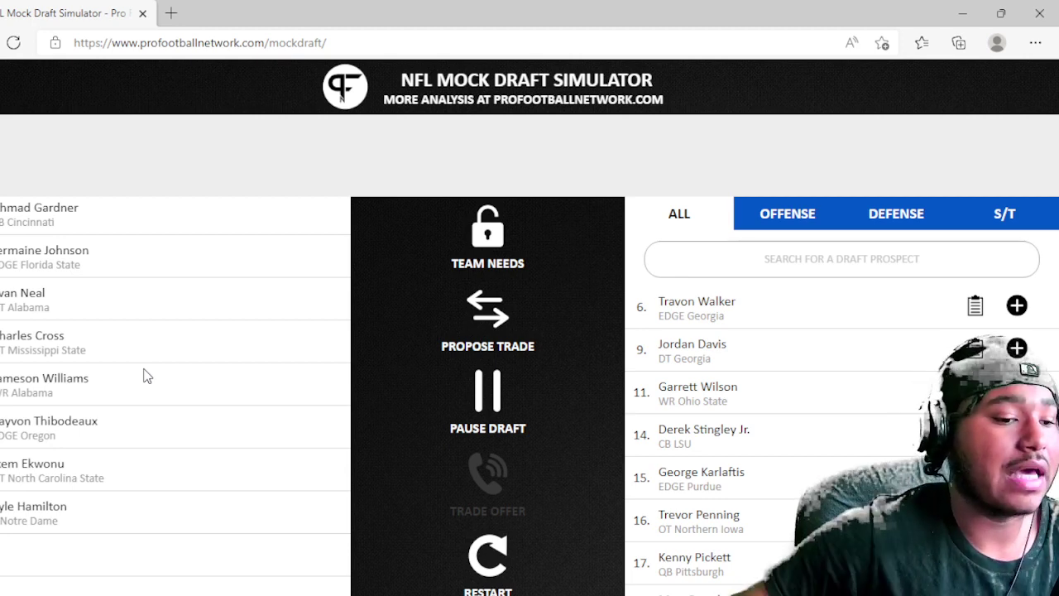
scroll(151, 352, down, 1)
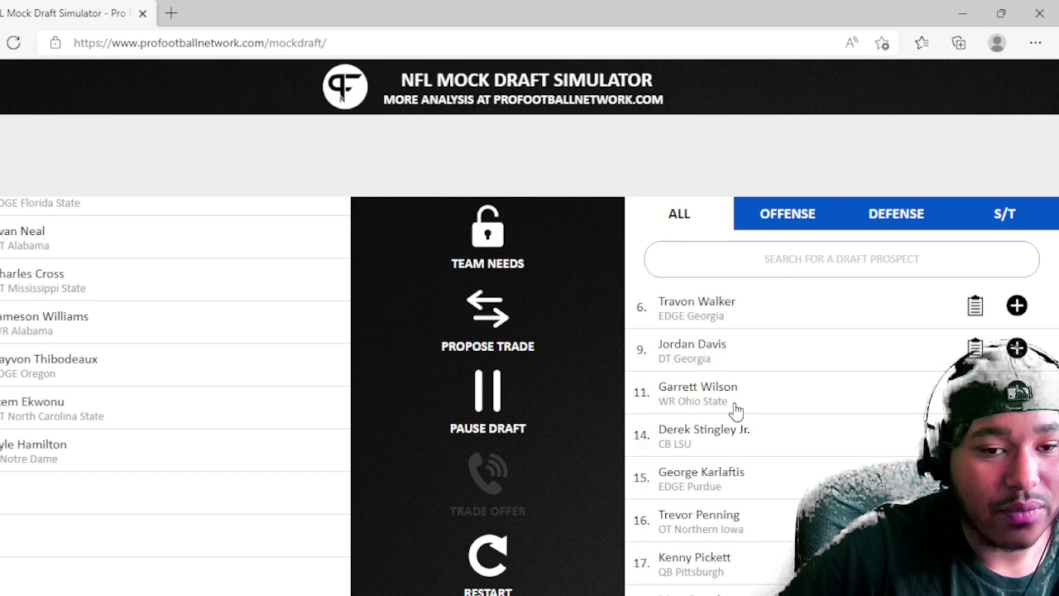
scroll(832, 347, down, 2)
scroll(835, 348, up, 2)
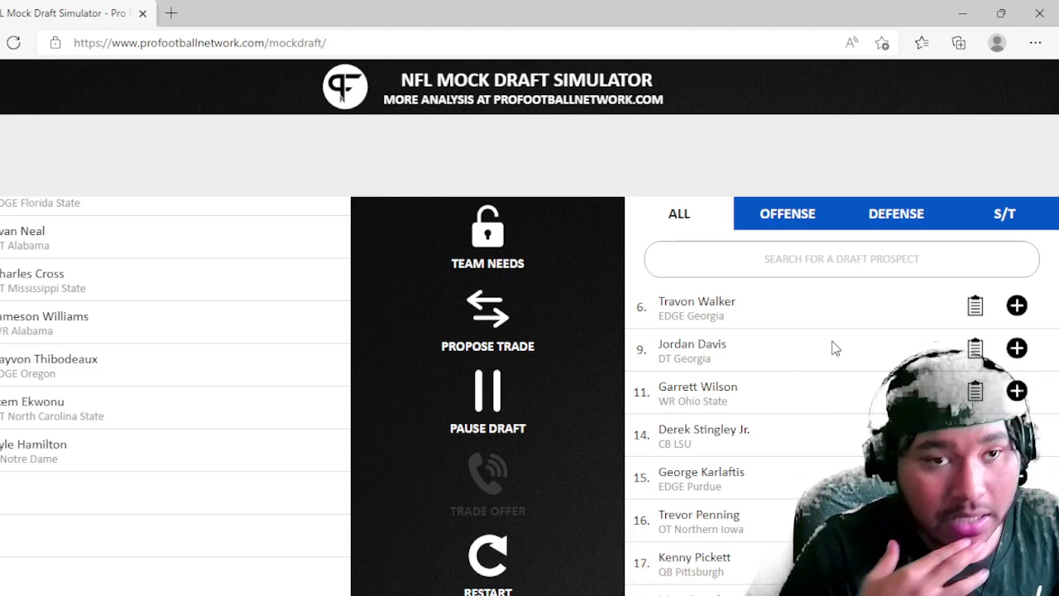
- Show the Team Needs chart for all NFL teams and dismiss the newsletter sign-up popup
click(487, 238)
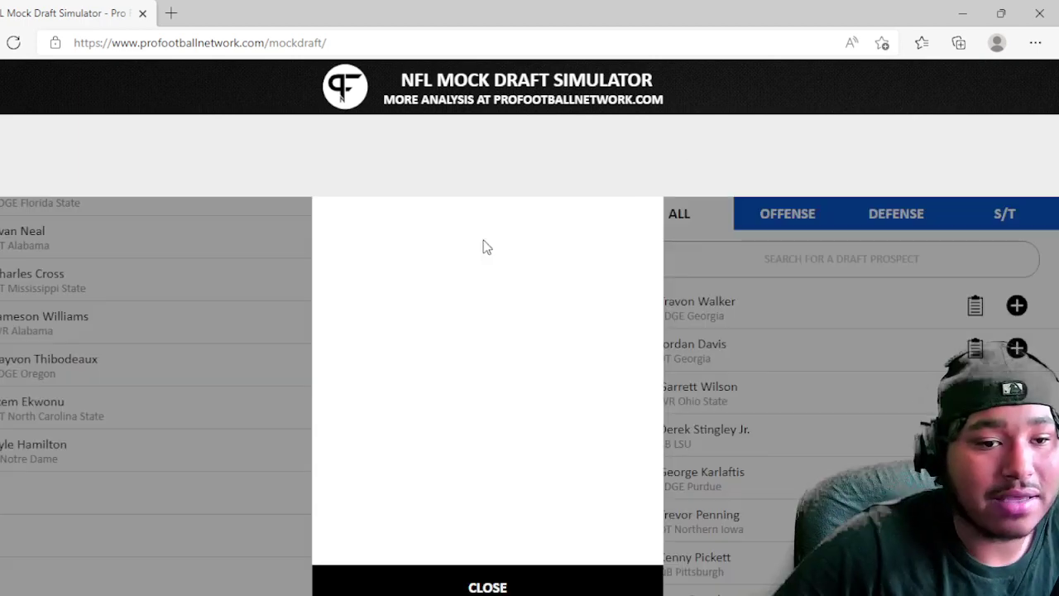
scroll(517, 257, down, 2)
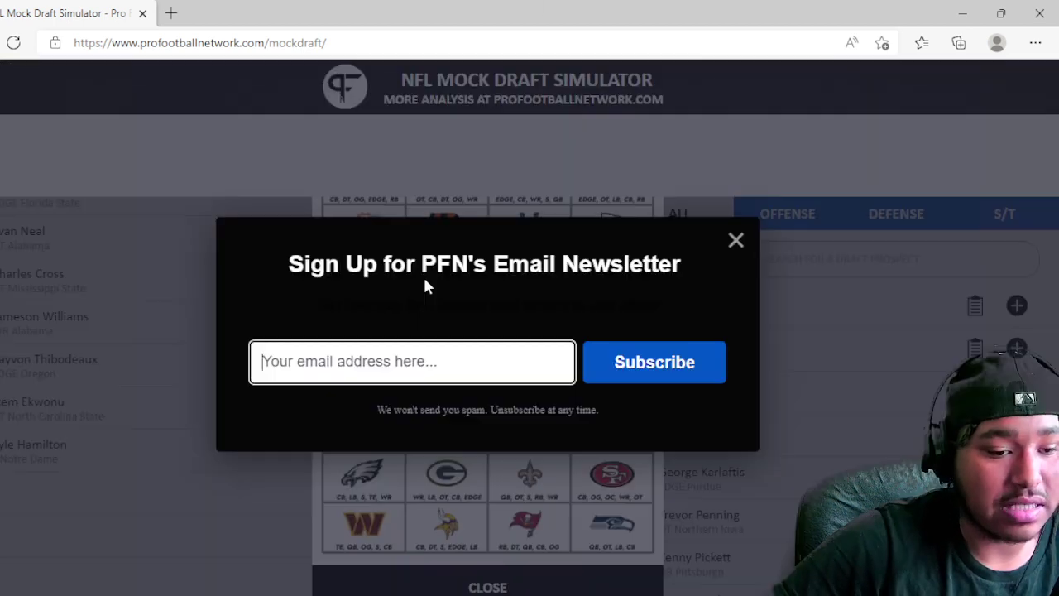
click(733, 241)
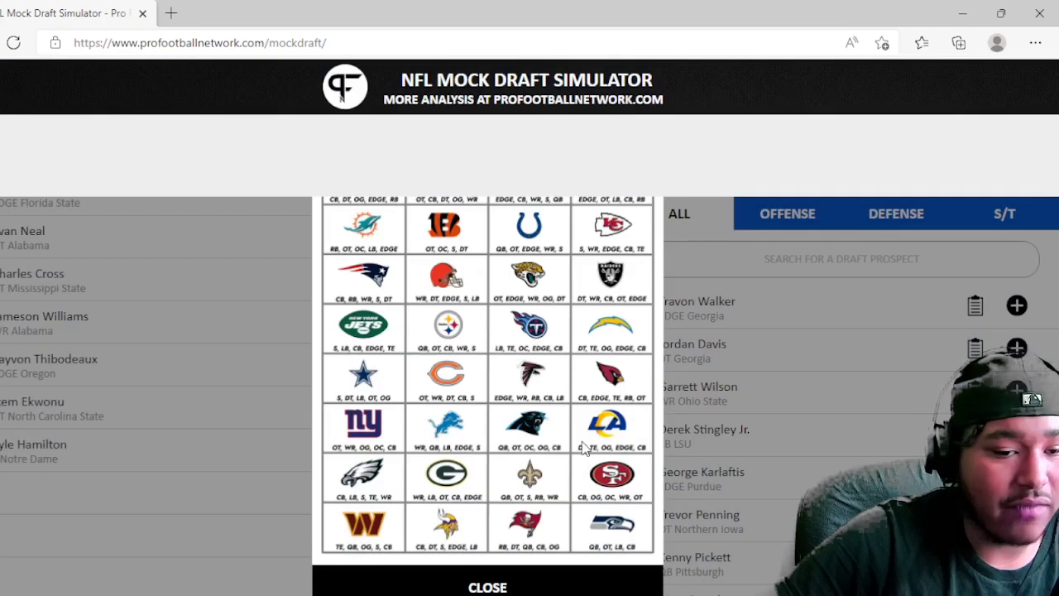
- Close the Team Needs chart with Escape to return to the draft board
key(Escape)
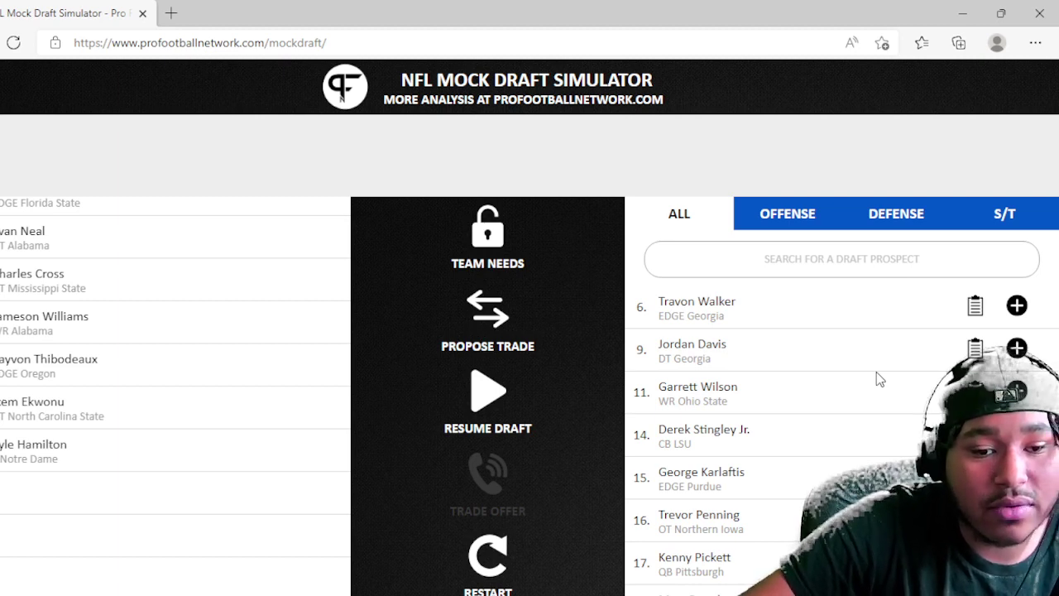
- Draft WR Garrett Wilson of Ohio State with Washington's pick 11
scroll(876, 372, down, 1)
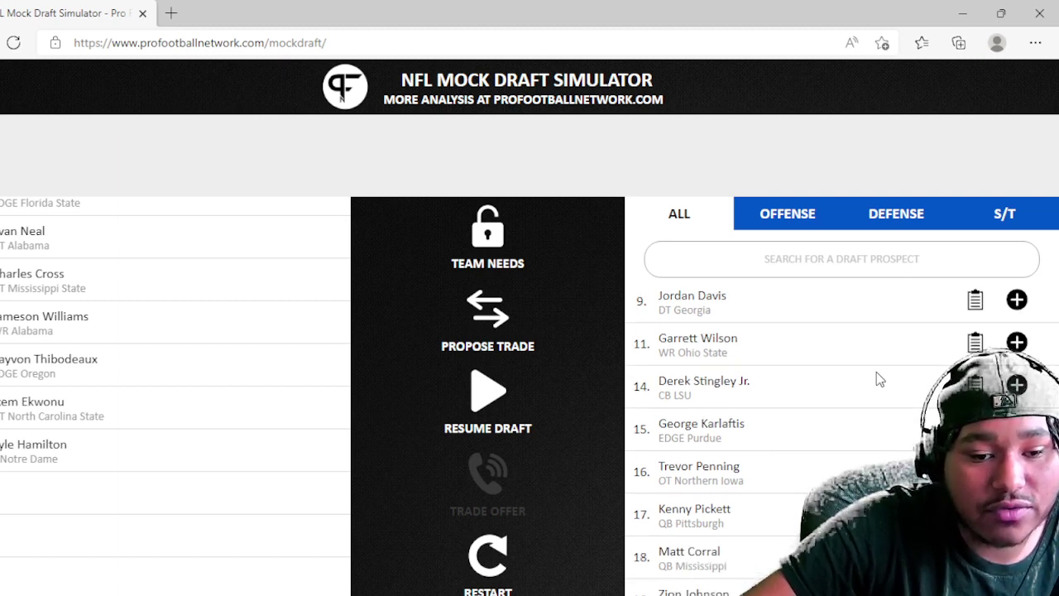
scroll(878, 378, down, 3)
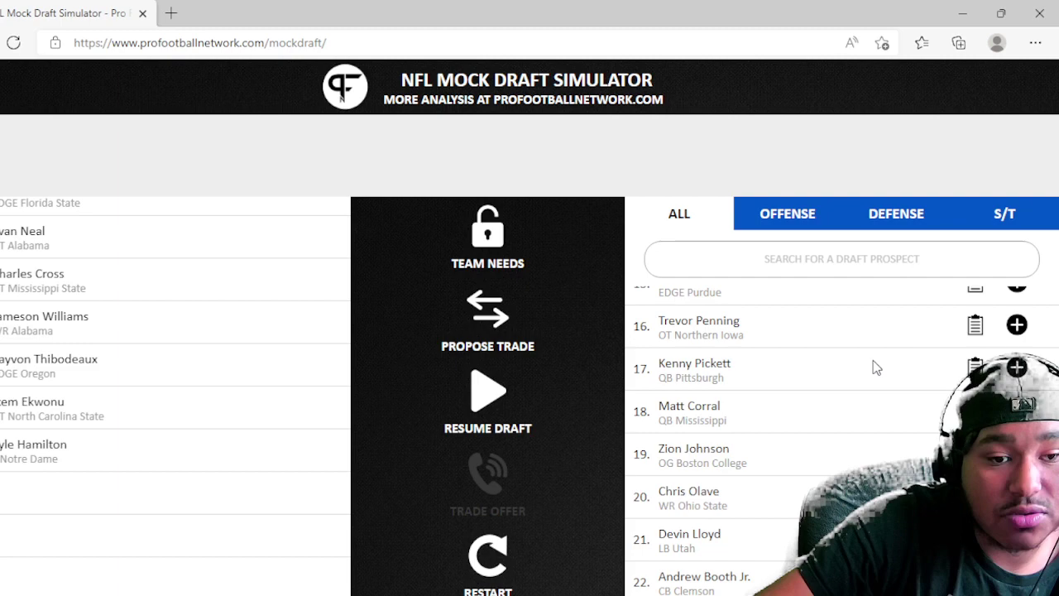
scroll(874, 363, up, 3)
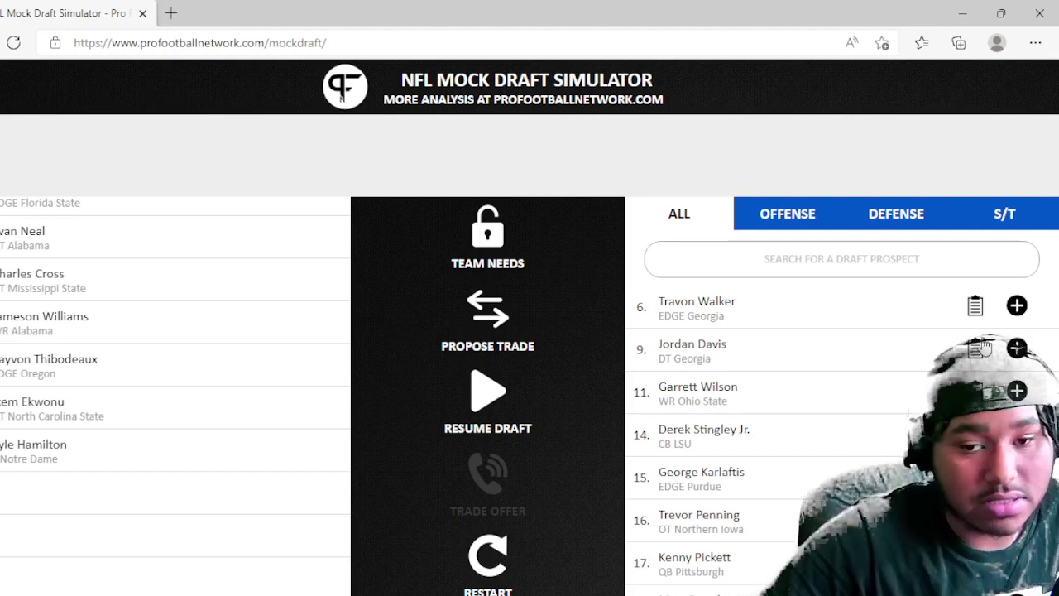
click(1017, 392)
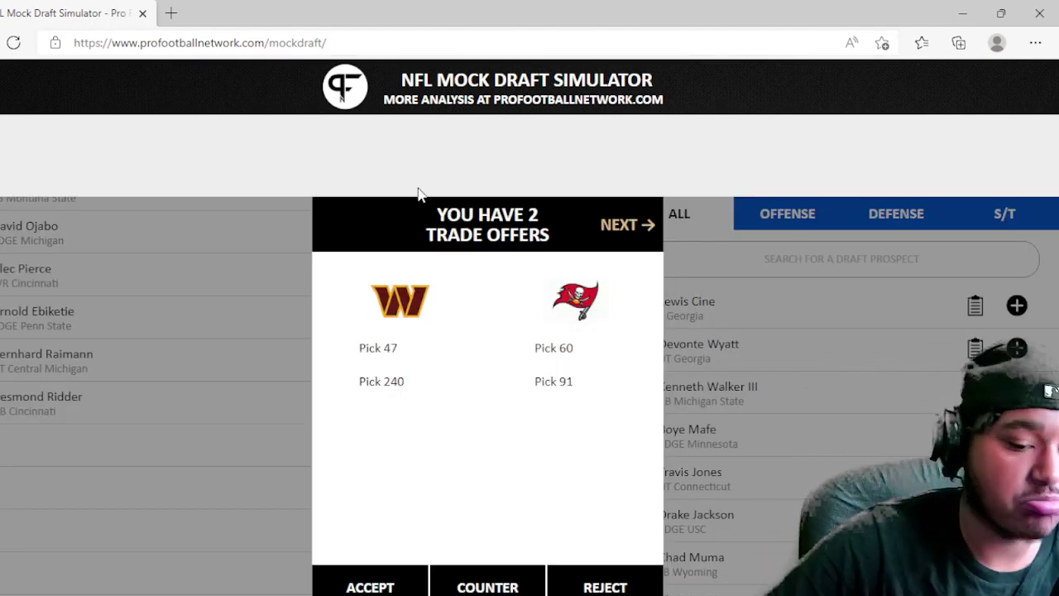
- Reject the Buccaneers and Raiders offers, then draft LB Chad Muma at pick 47
click(602, 587)
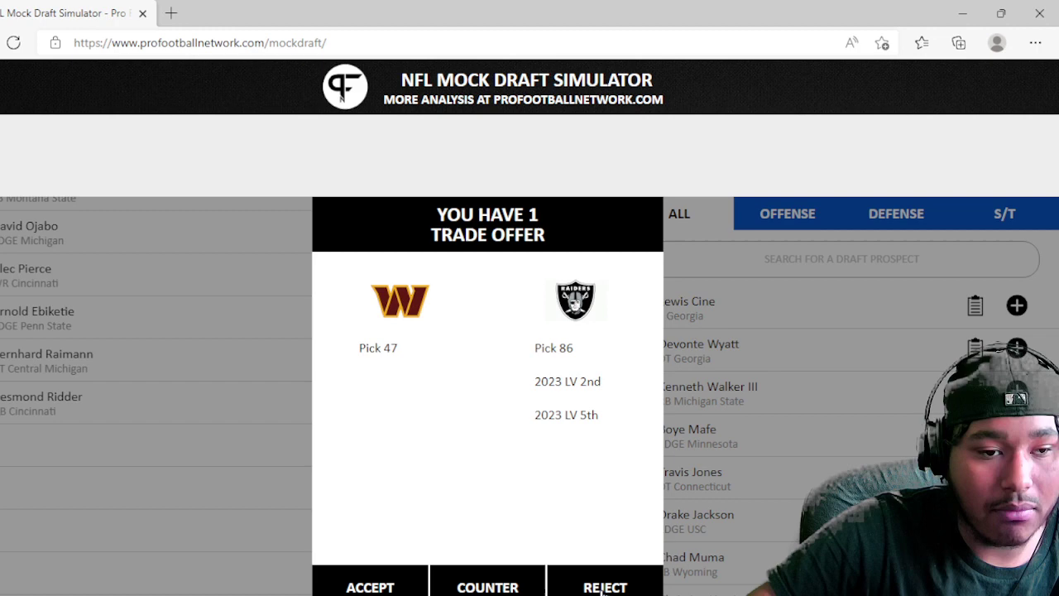
click(603, 588)
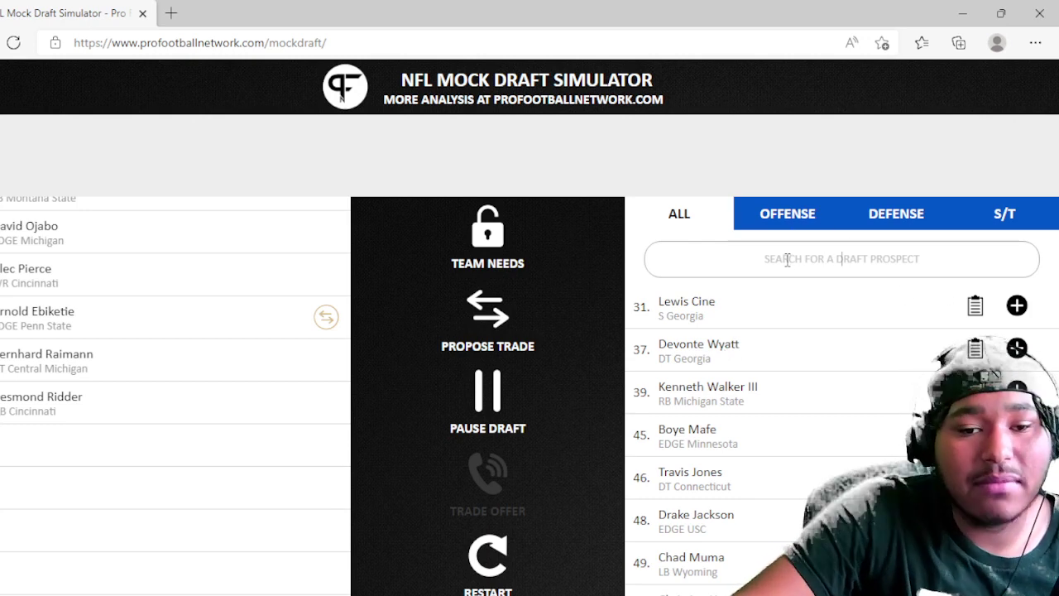
click(891, 221)
click(839, 248)
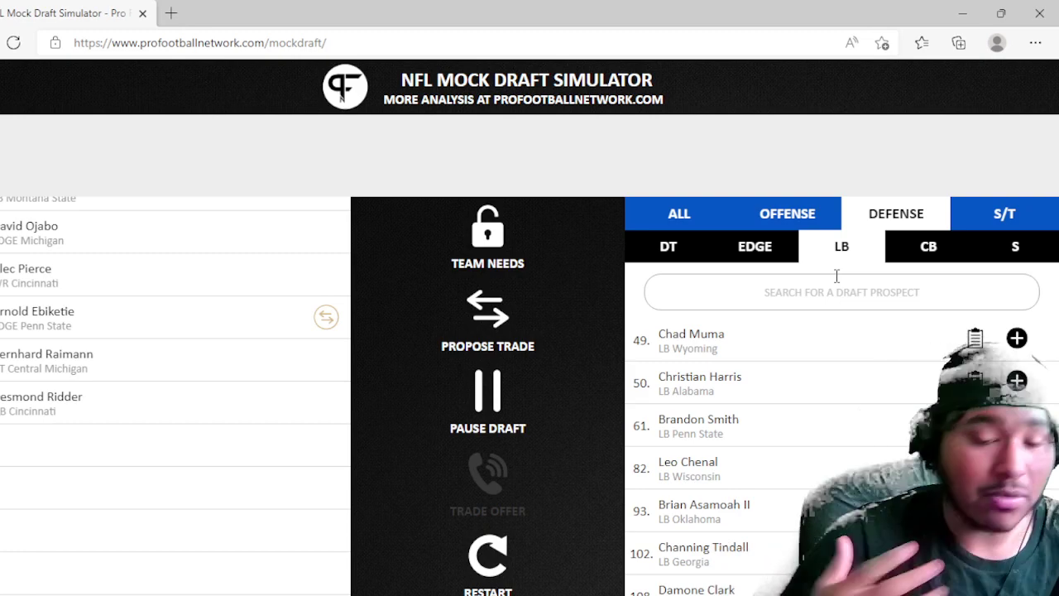
click(1017, 338)
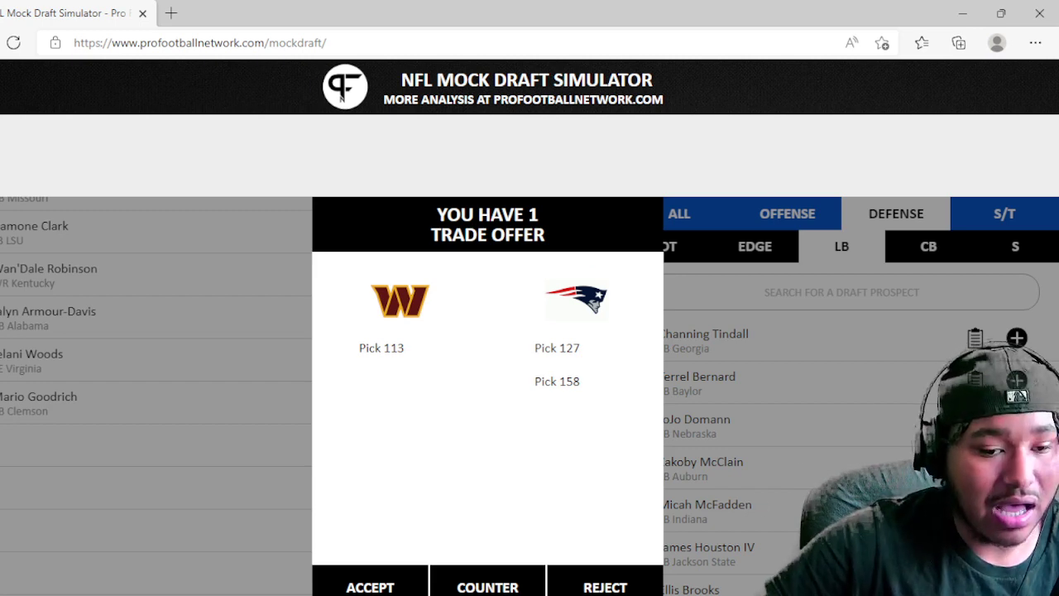
- Reject the Patriots' offer and draft OG Cade Mays with pick 113
click(586, 589)
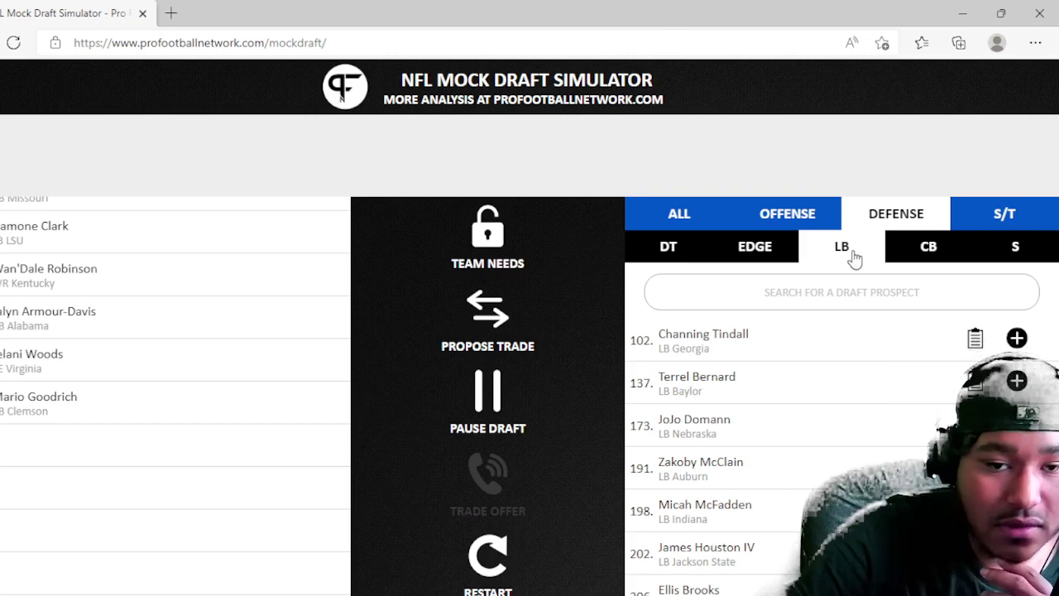
click(1016, 250)
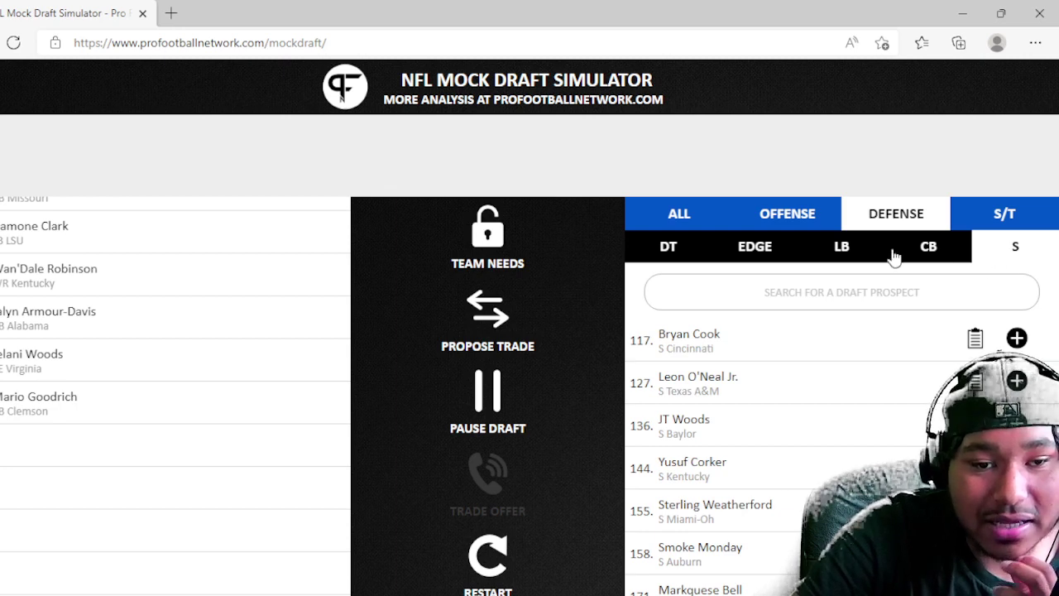
click(798, 218)
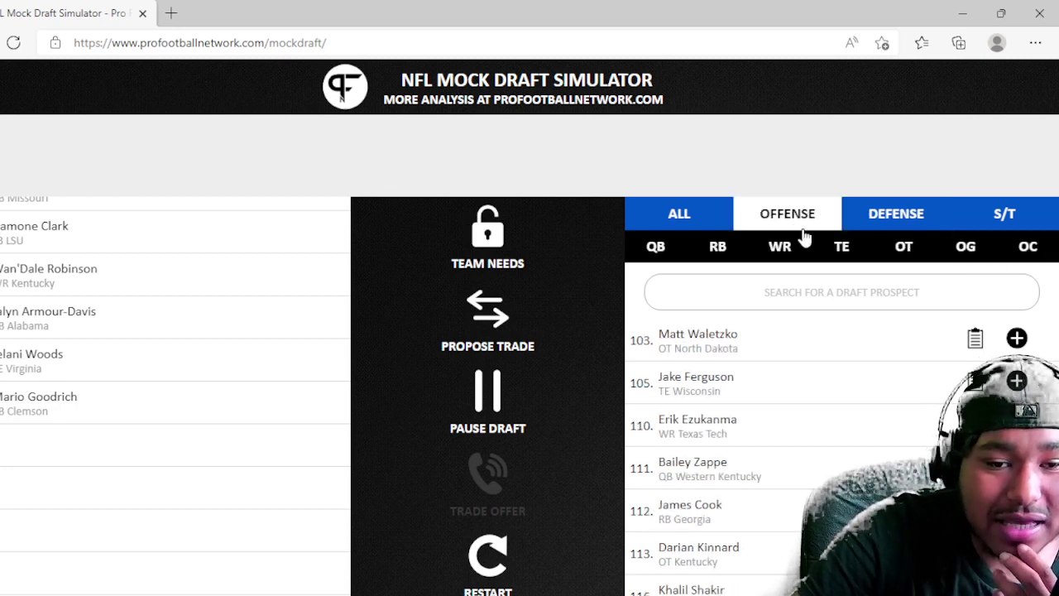
click(965, 253)
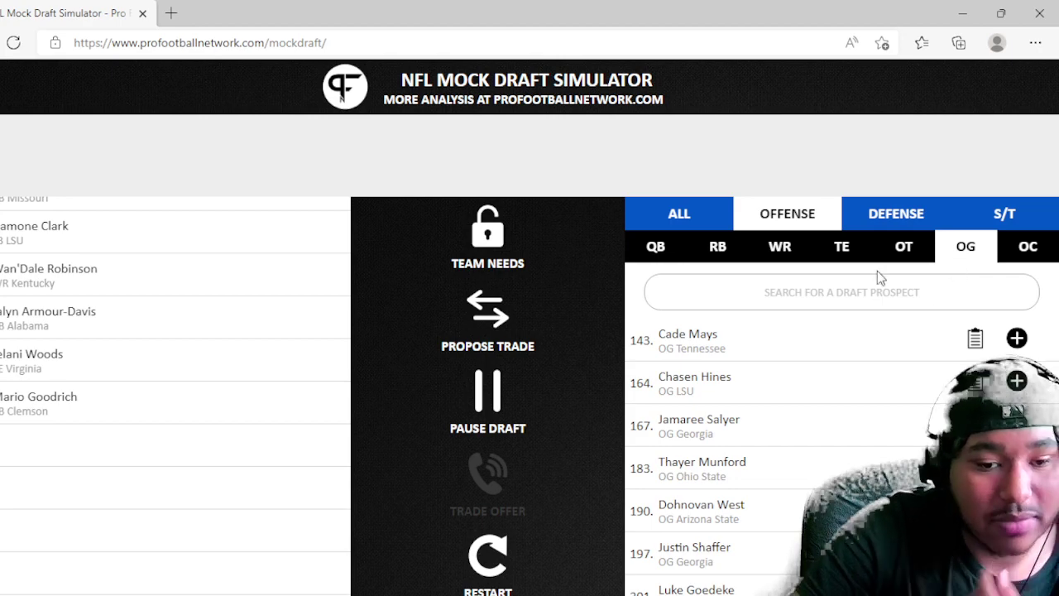
click(1018, 338)
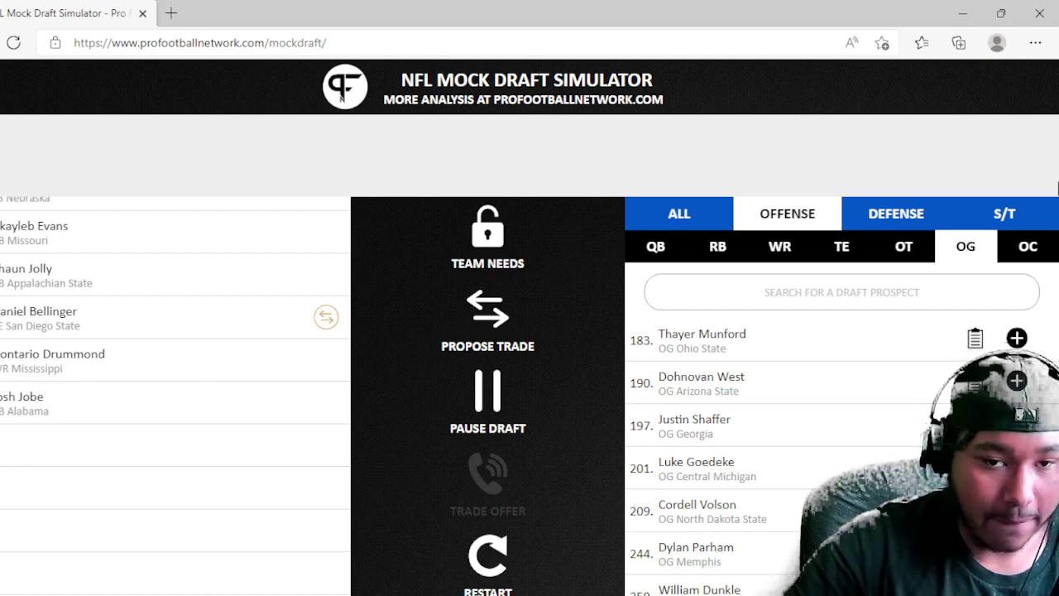
- Filter the offensive prospect list to tight ends
click(859, 259)
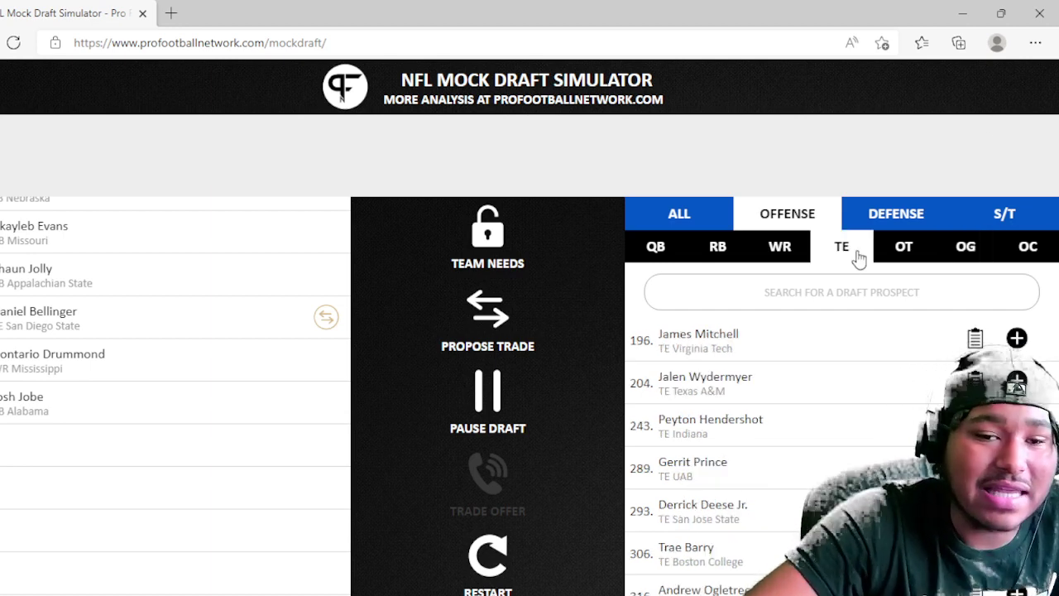
- Filter the prospect list to defensive safeties
click(915, 217)
click(1011, 253)
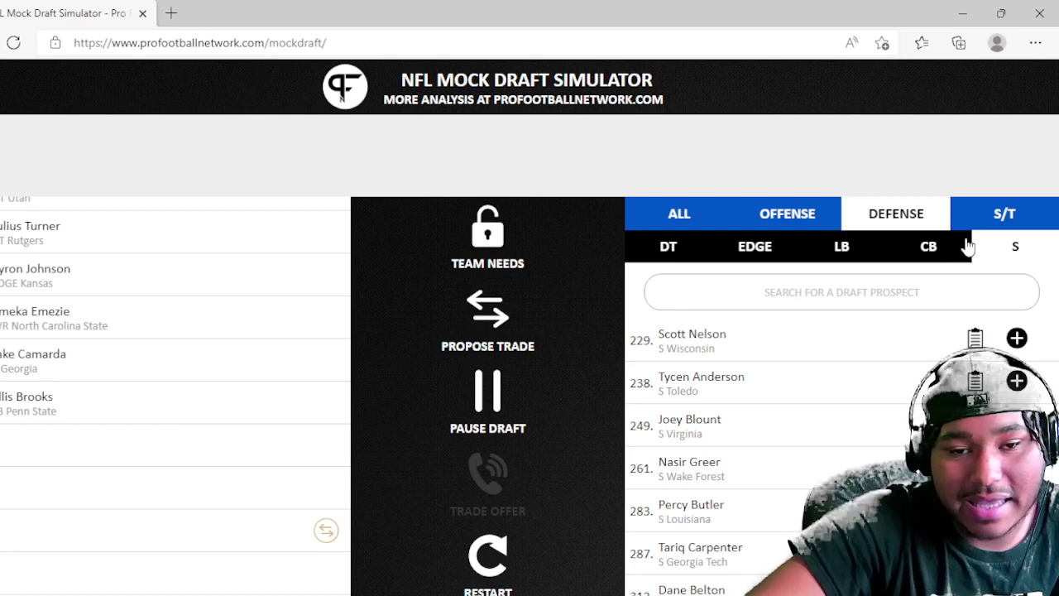
- Draft OG Cordell Volson from the guards list, then TE Gerrit Prince from the tight ends
click(807, 217)
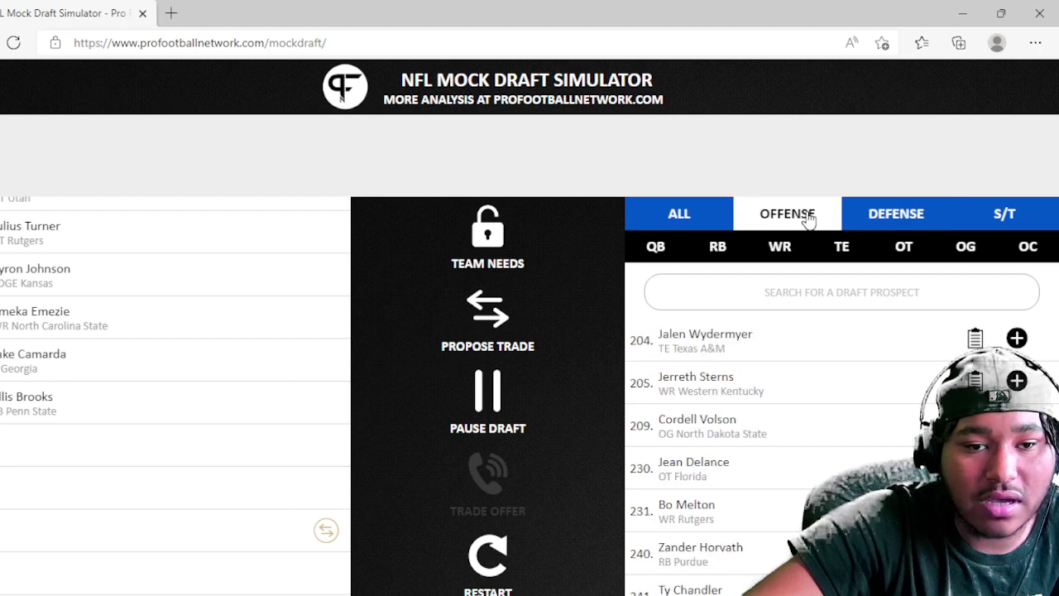
click(973, 246)
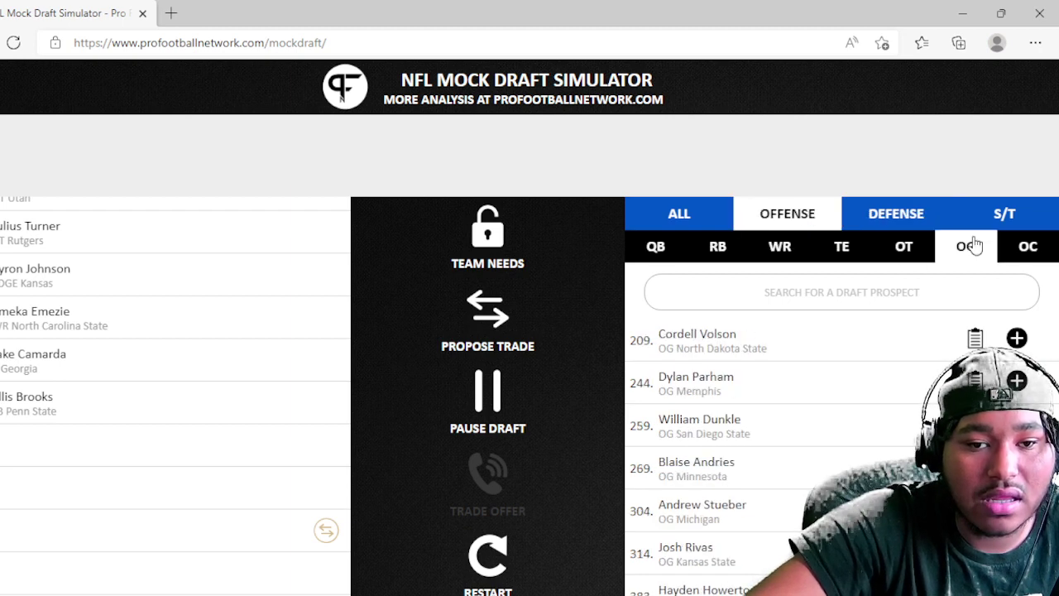
click(1017, 339)
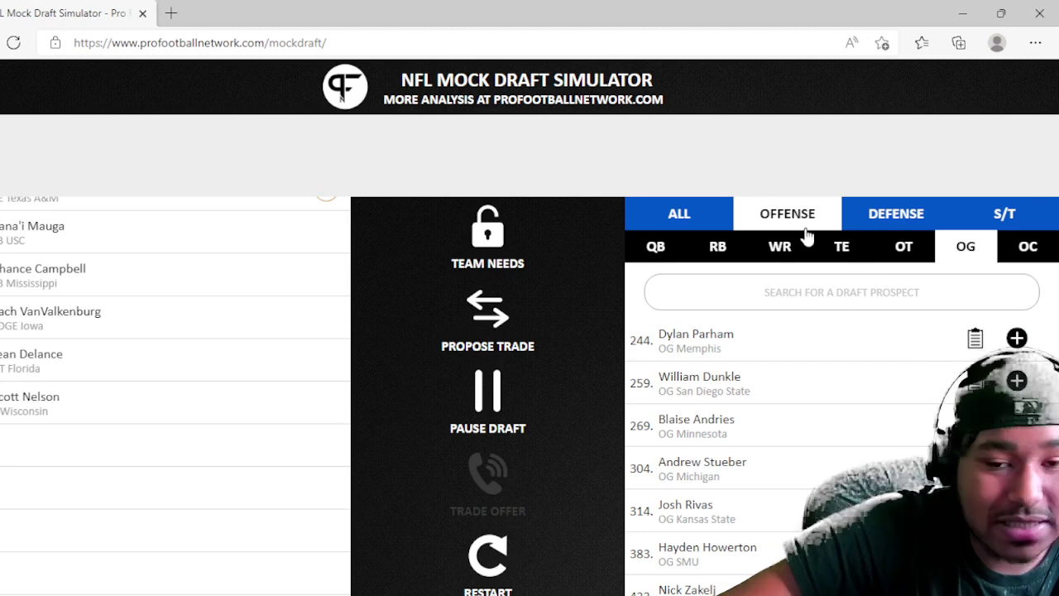
click(831, 247)
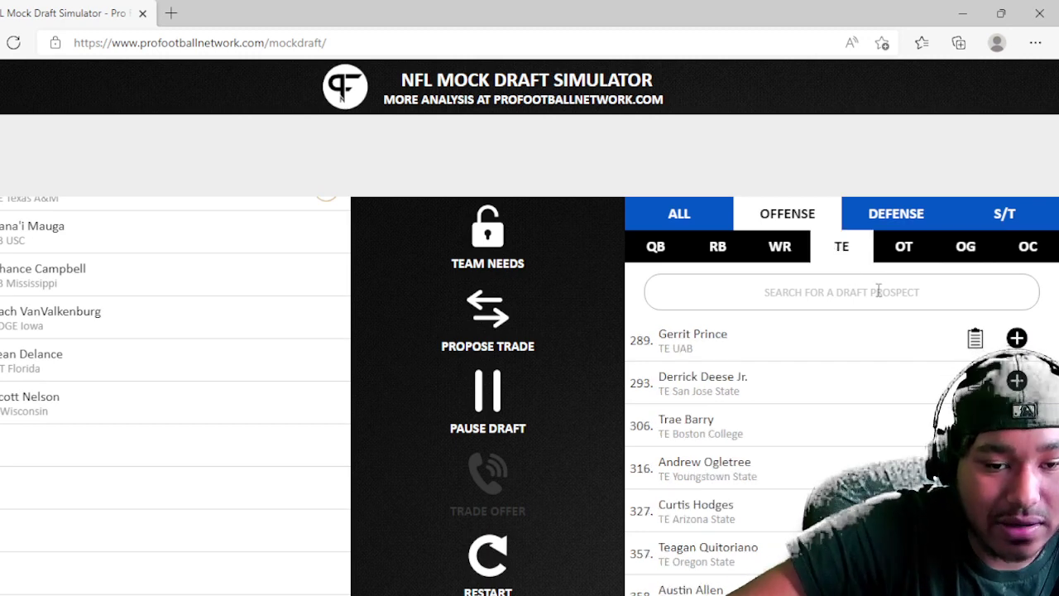
click(1017, 338)
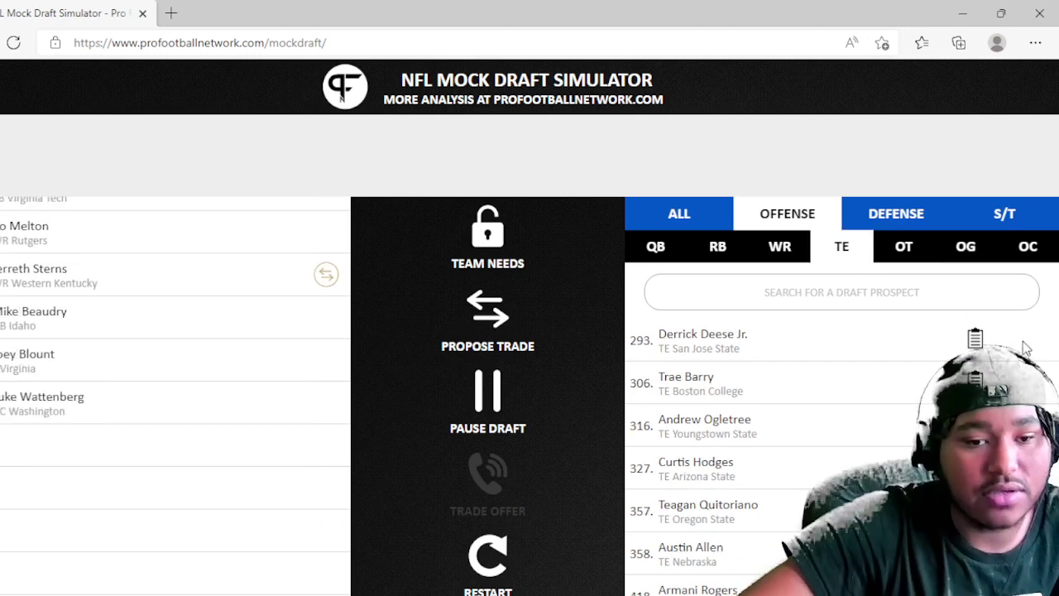